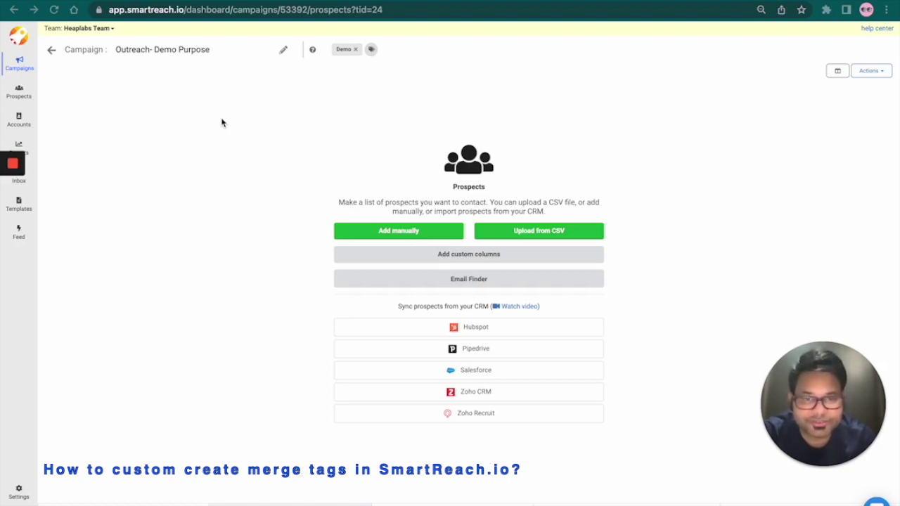
Select sample import.csv as the prospect upload file for the campaign and continue to field mapping
left_click(876, 73)
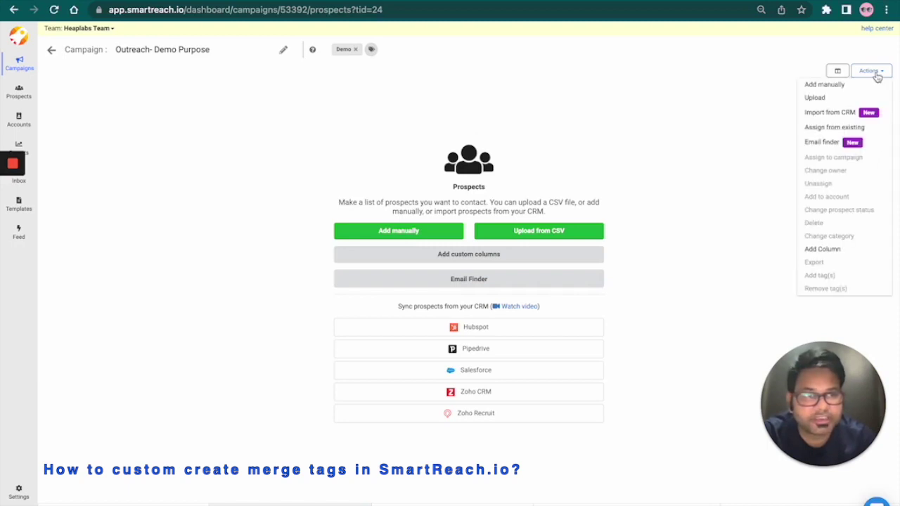
left_click(831, 99)
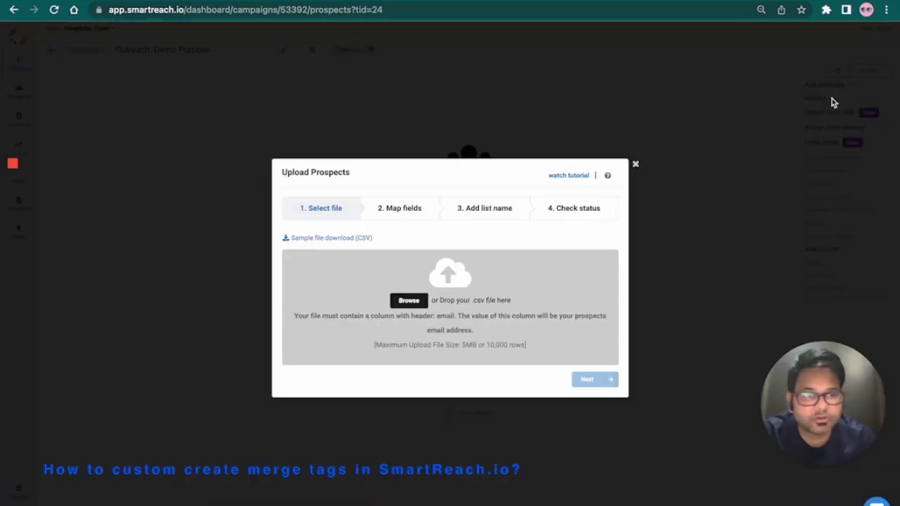
left_click(411, 305)
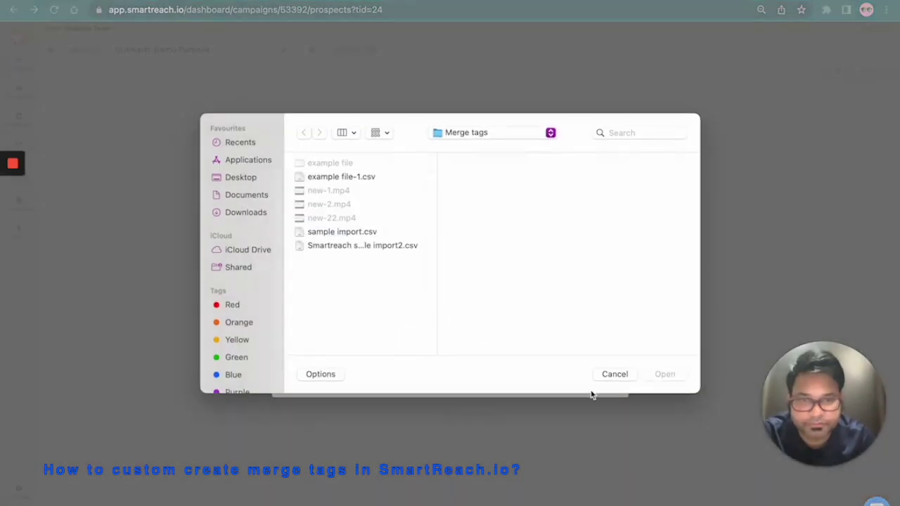
left_click(365, 234)
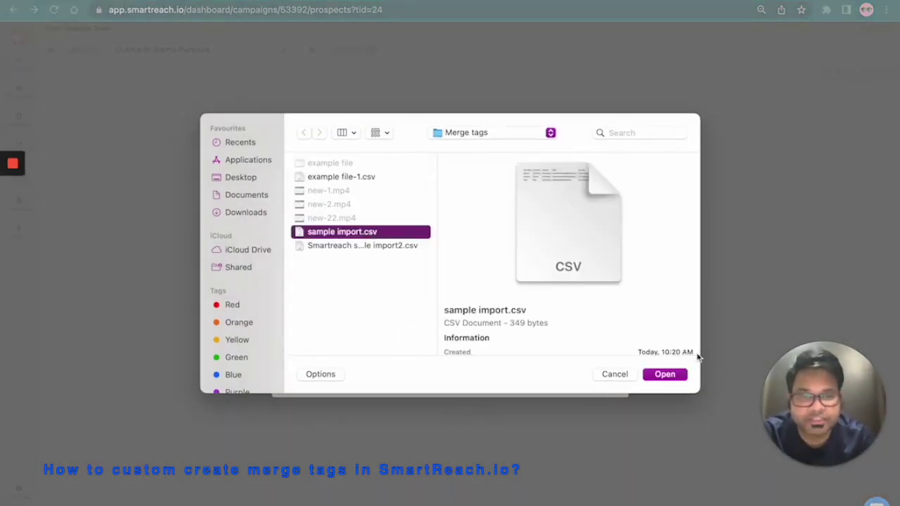
left_click(680, 375)
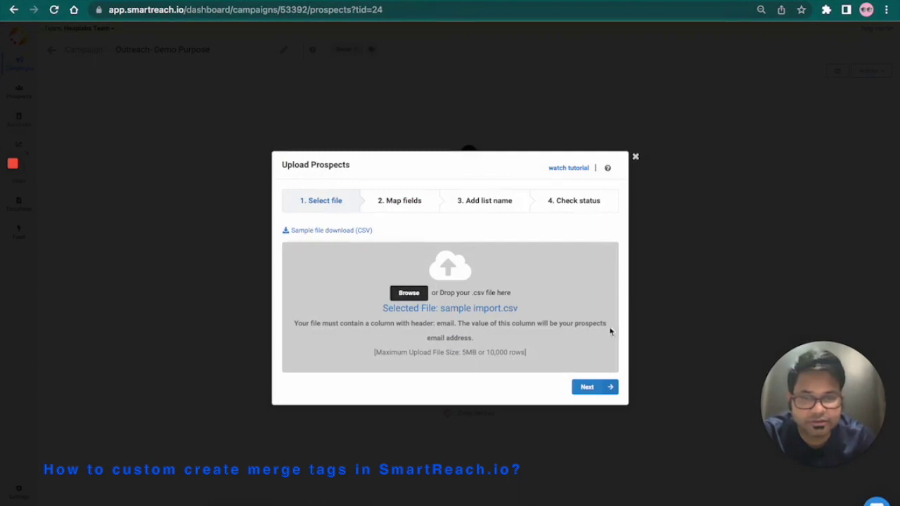
left_click(586, 389)
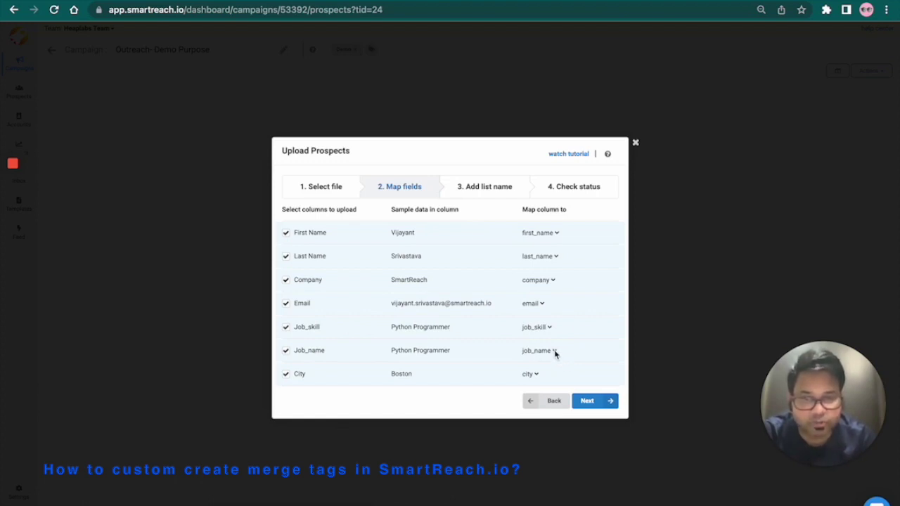
Map the Job_name column to a new custom column named job_name2 with the Text field type
left_click(555, 351)
scroll(559, 457, "down", 3)
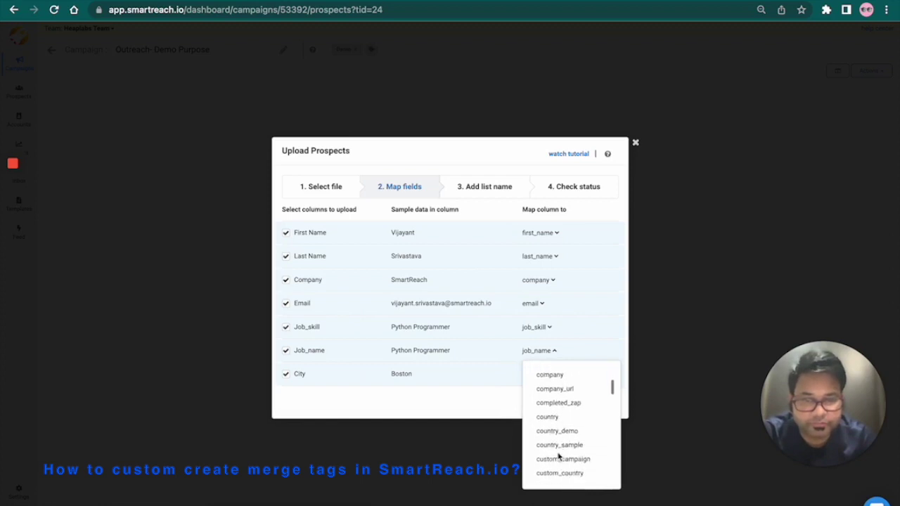
scroll(559, 457, "down", 10)
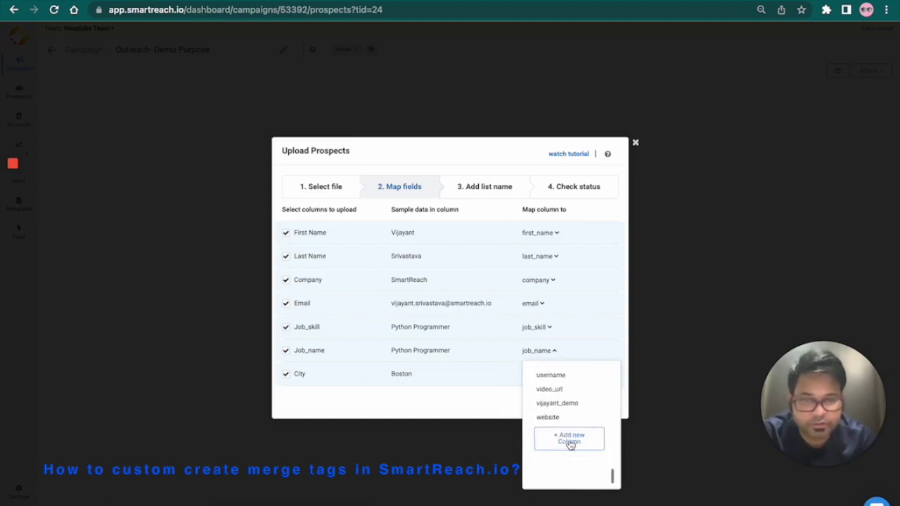
left_click(578, 444)
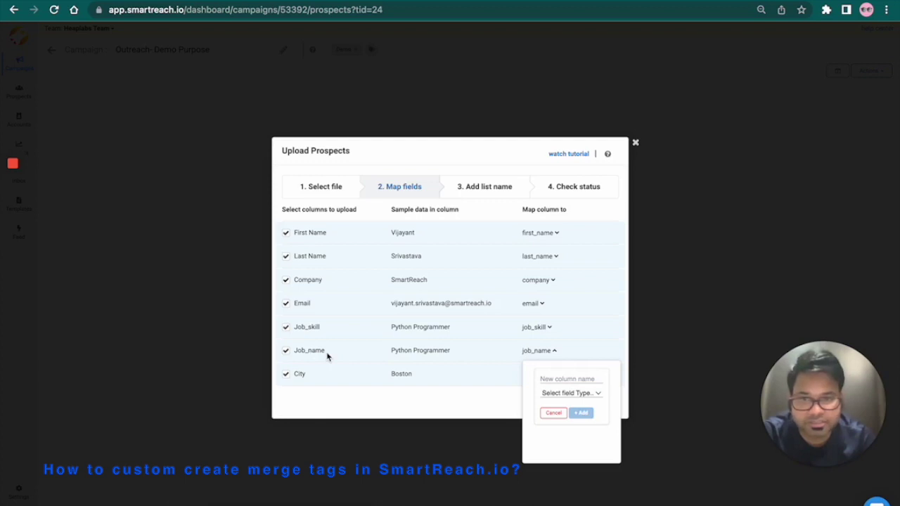
left_click(572, 380)
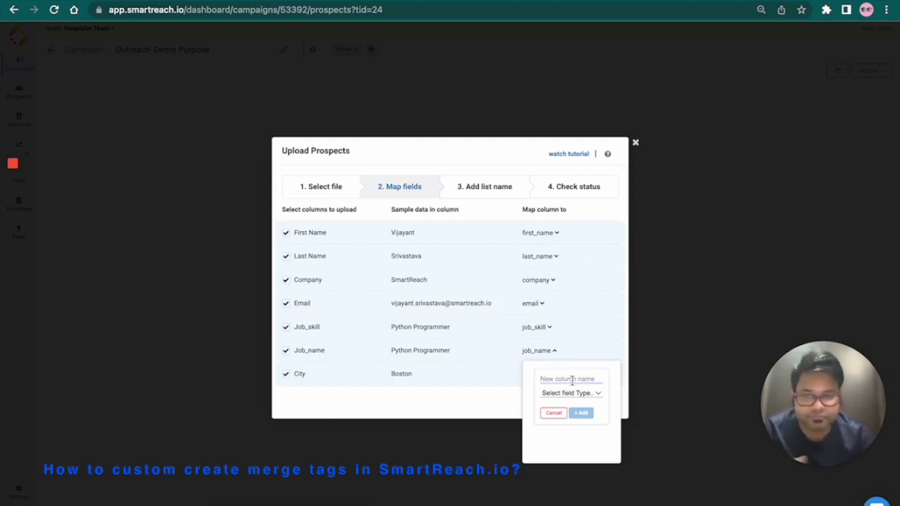
type("c")
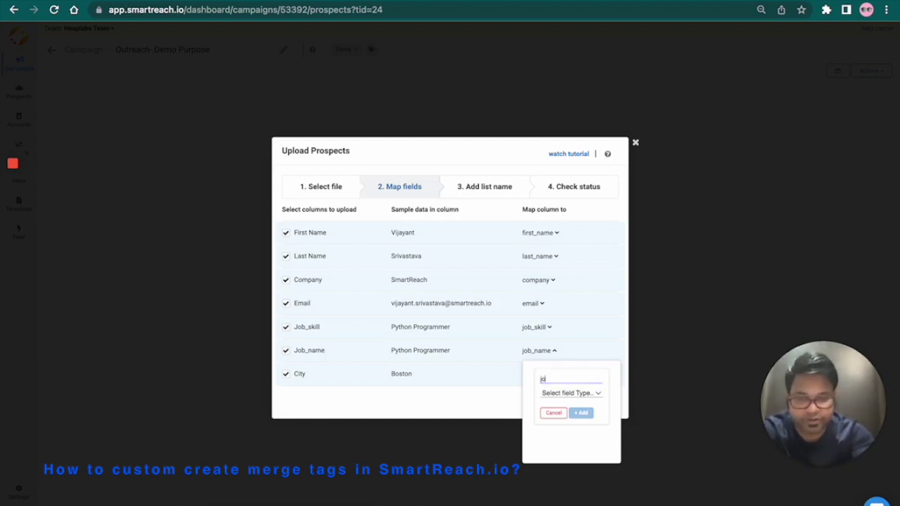
type("ob_name2")
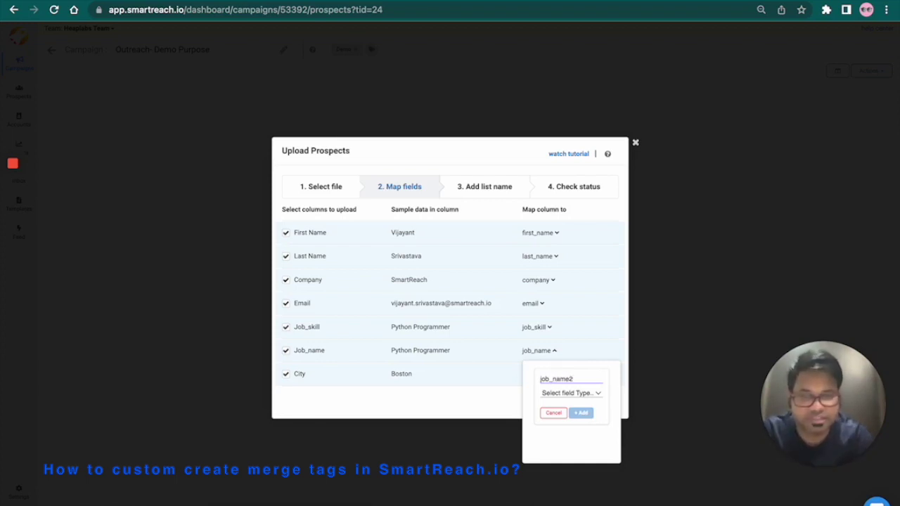
left_click(599, 395)
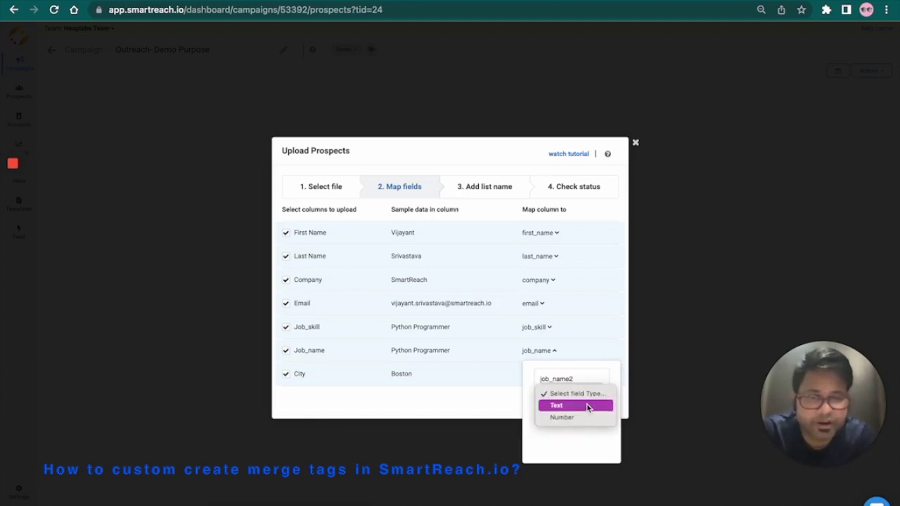
left_click(587, 406)
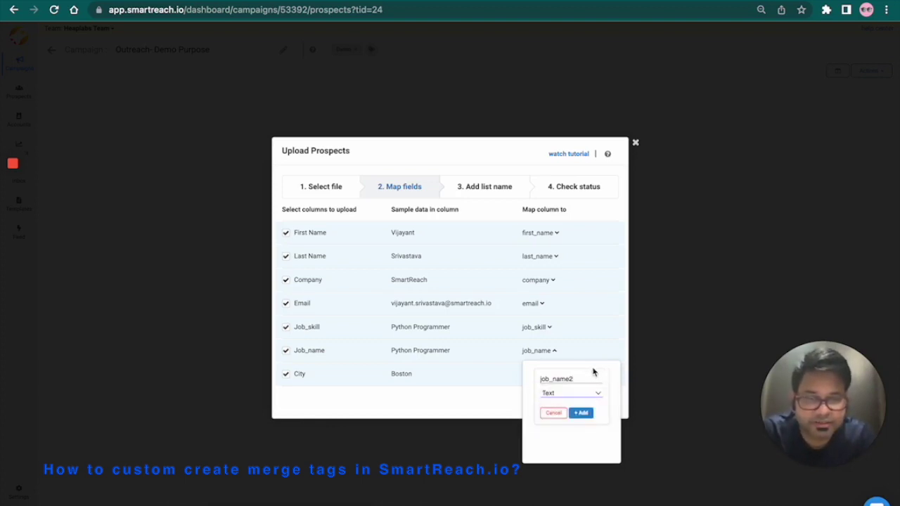
left_click(582, 413)
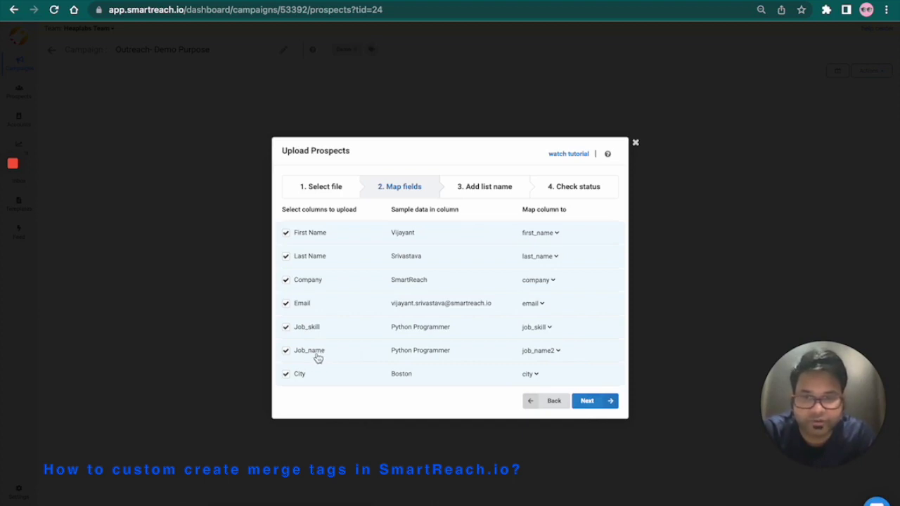
Accept the field mapping and upload the prospects to the campaign, leaving the list and tag options as they are
left_click(524, 360)
left_click(587, 401)
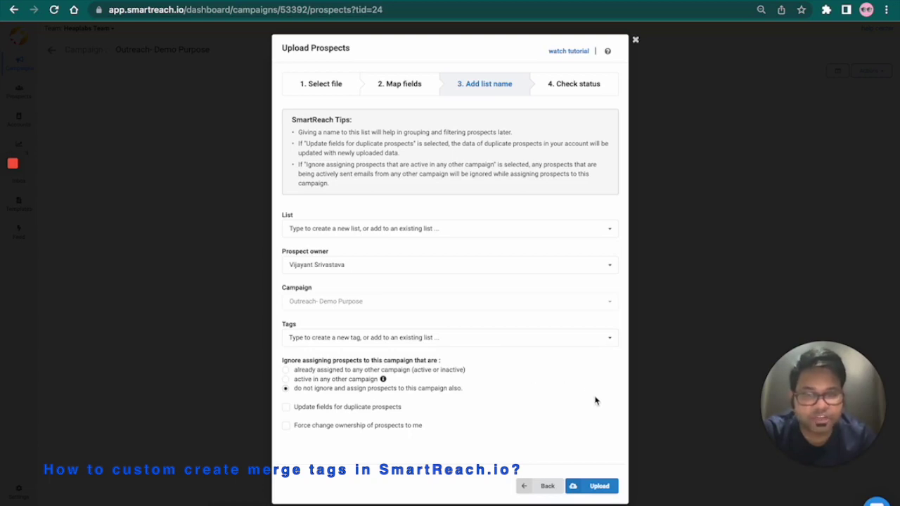
left_click(599, 486)
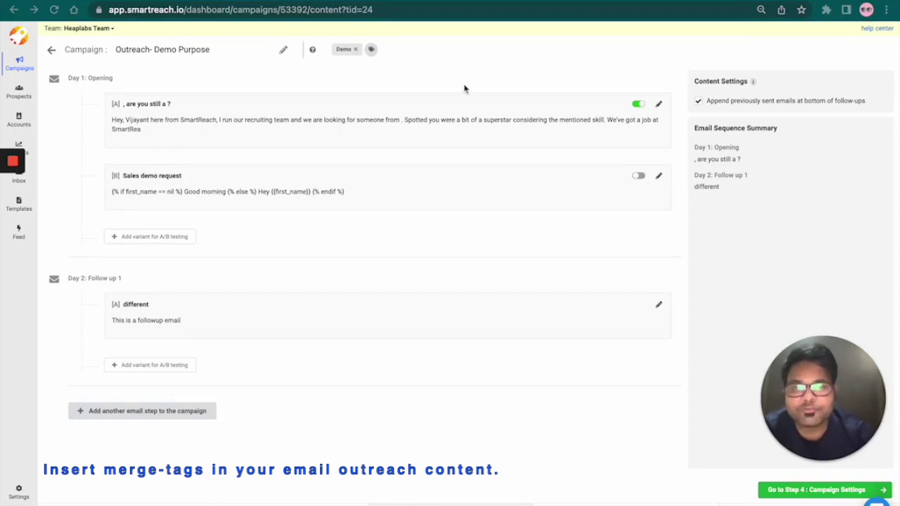
Open the Day 1 Opening variant A email and insert the first_name merge tag at the start of its subject
left_click(412, 123)
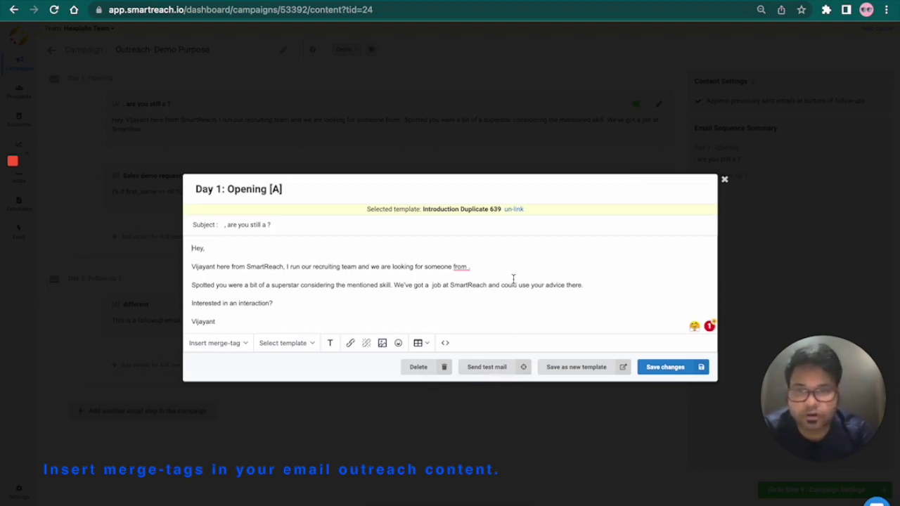
left_click_drag(289, 303, 234, 253)
left_click(234, 249)
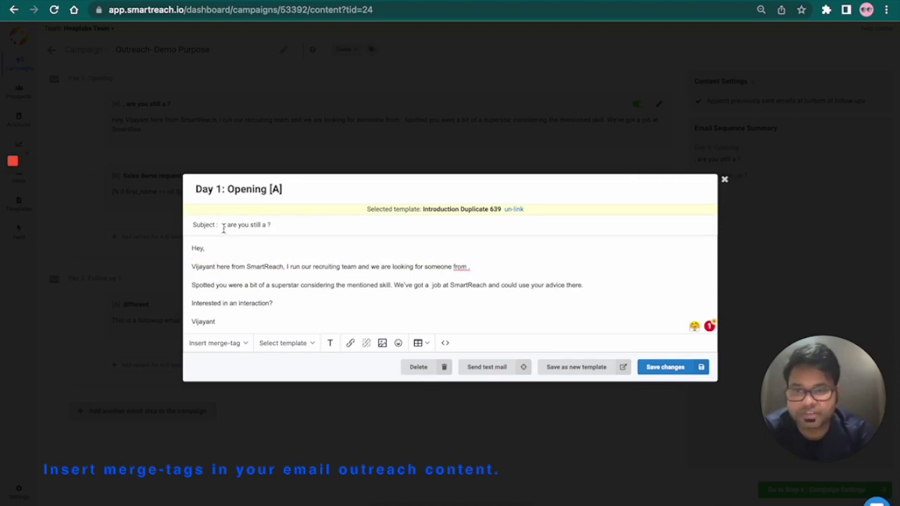
left_click(225, 225)
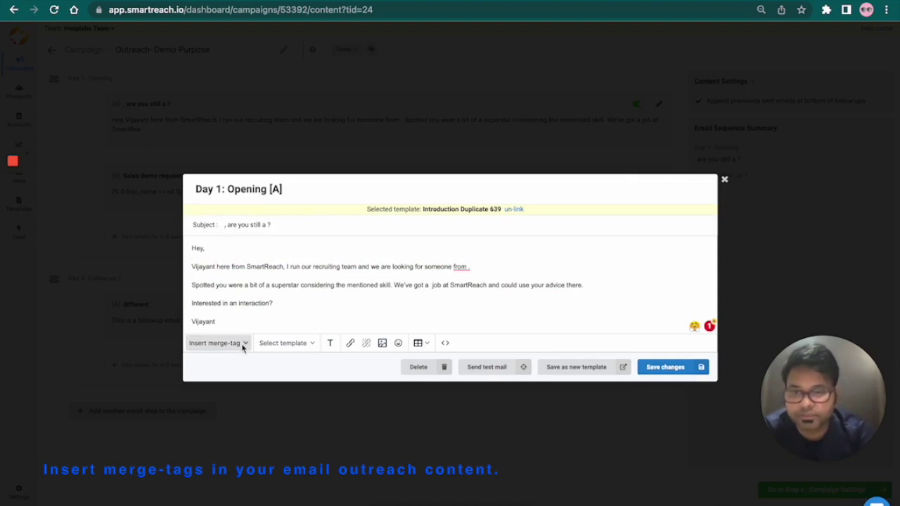
left_click(244, 345)
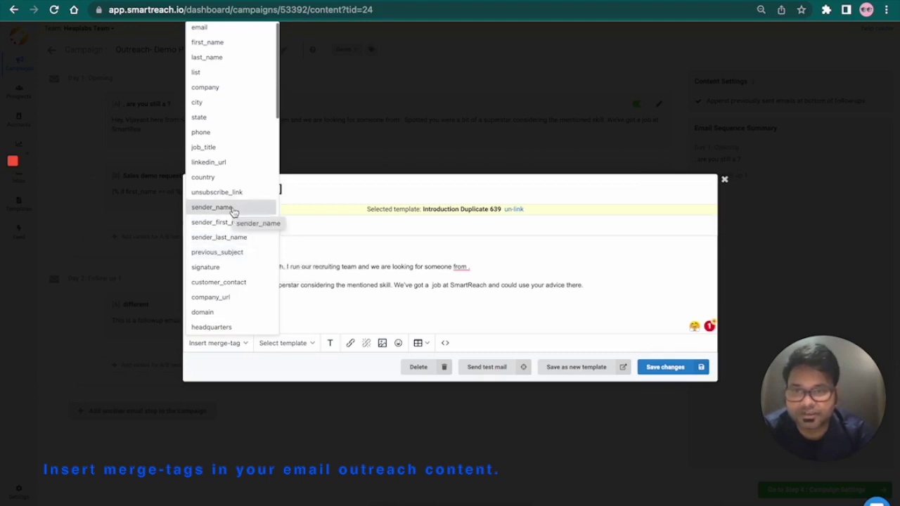
scroll(232, 211, "down", 6)
scroll(233, 212, "up", 6)
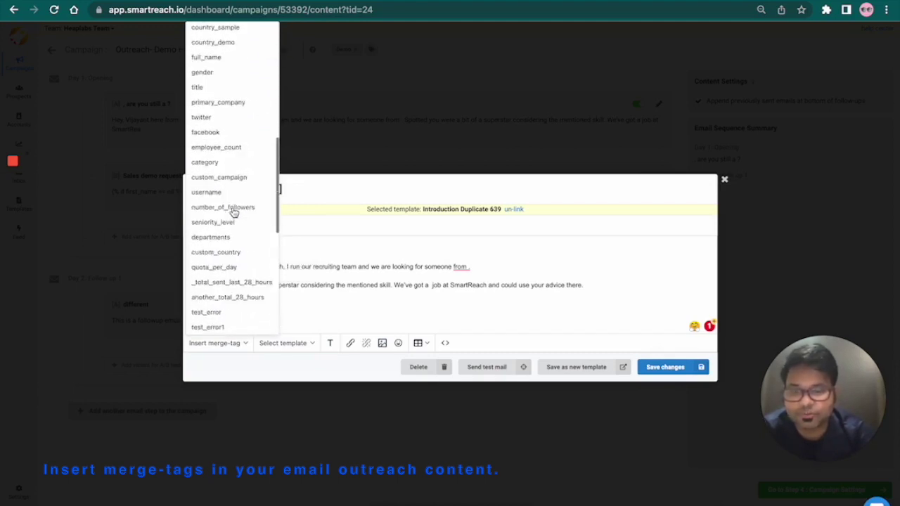
left_click(236, 47)
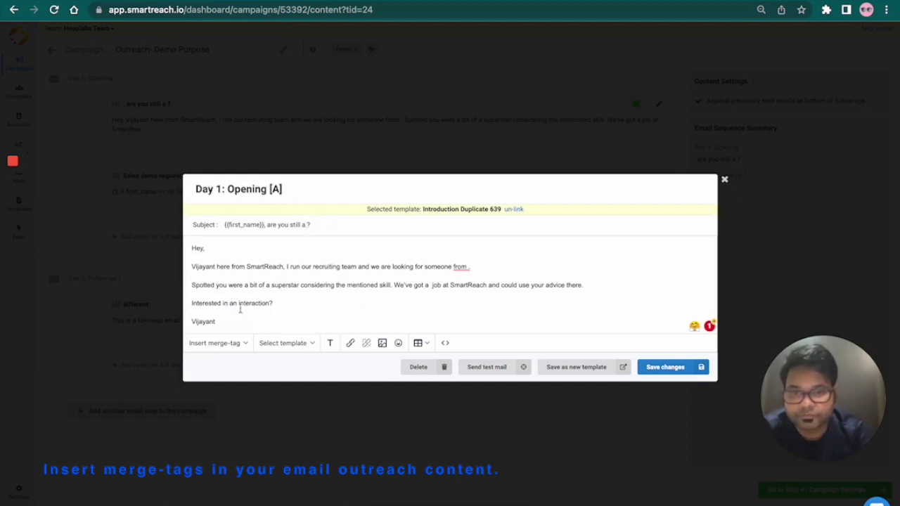
Insert the job_name merge tag before the question mark in the email subject
left_click(237, 343)
scroll(214, 261, "down", 10)
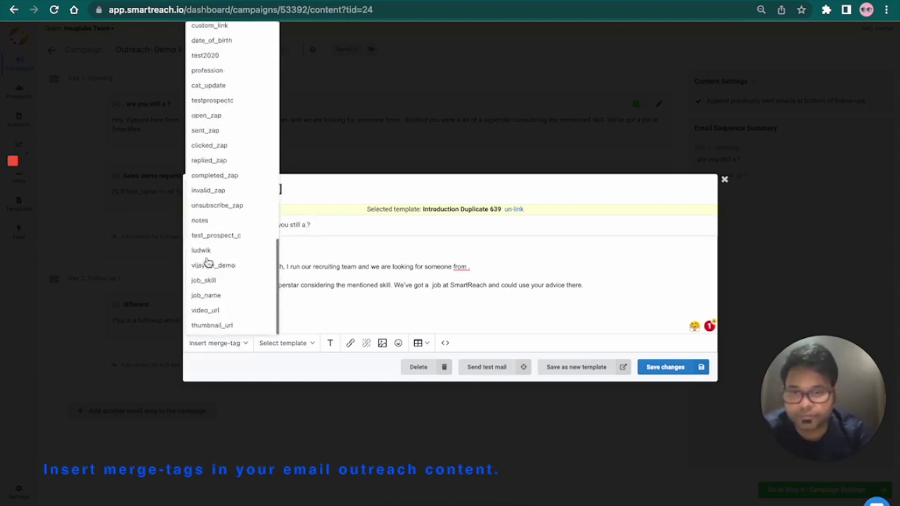
left_click(225, 300)
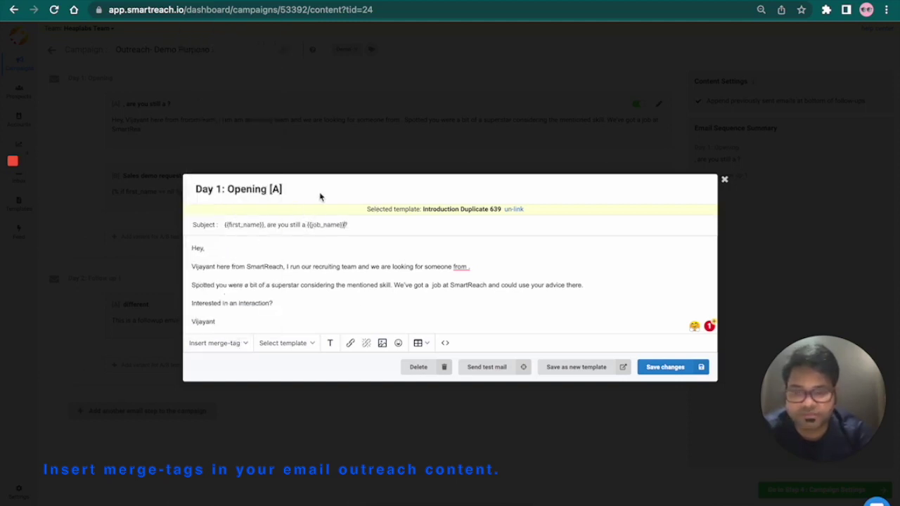
Insert the first_name merge tag after "Hey," and the city merge tag after "looking for someone from" in the email body
left_click(204, 252)
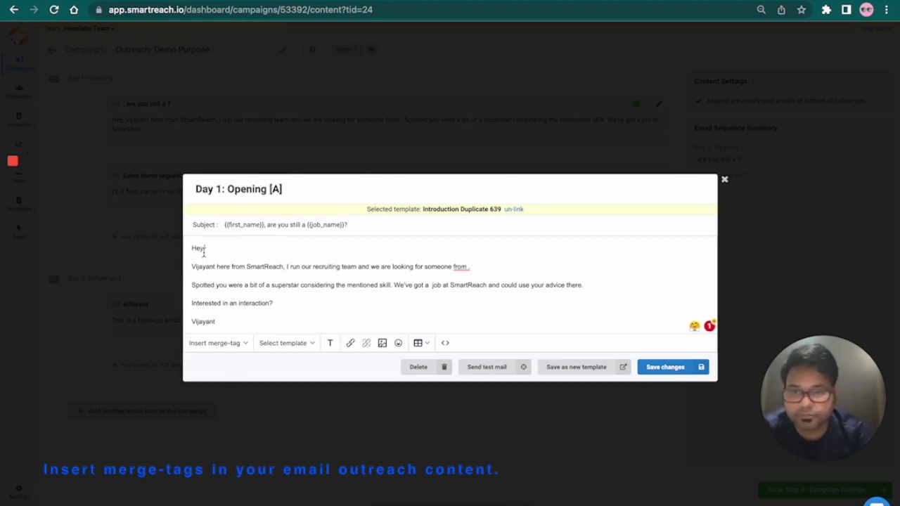
left_click(241, 344)
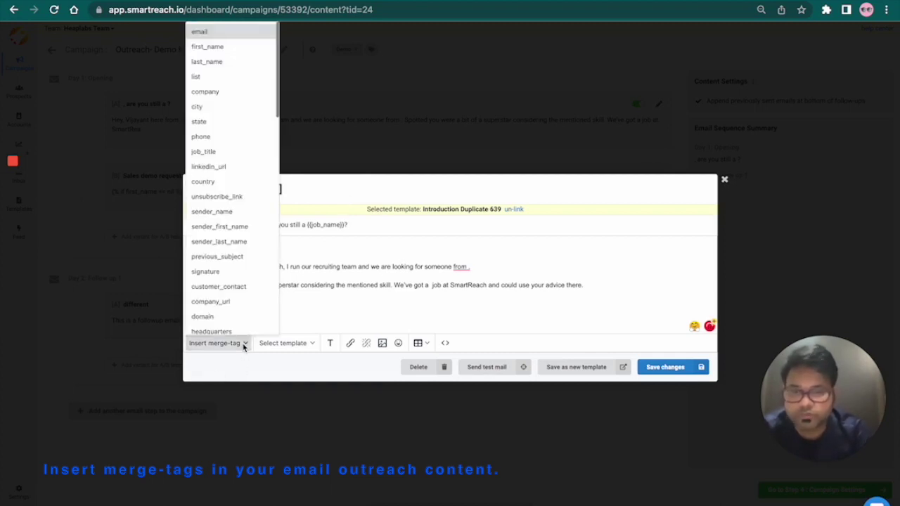
left_click(261, 43)
mouse_move(462, 267)
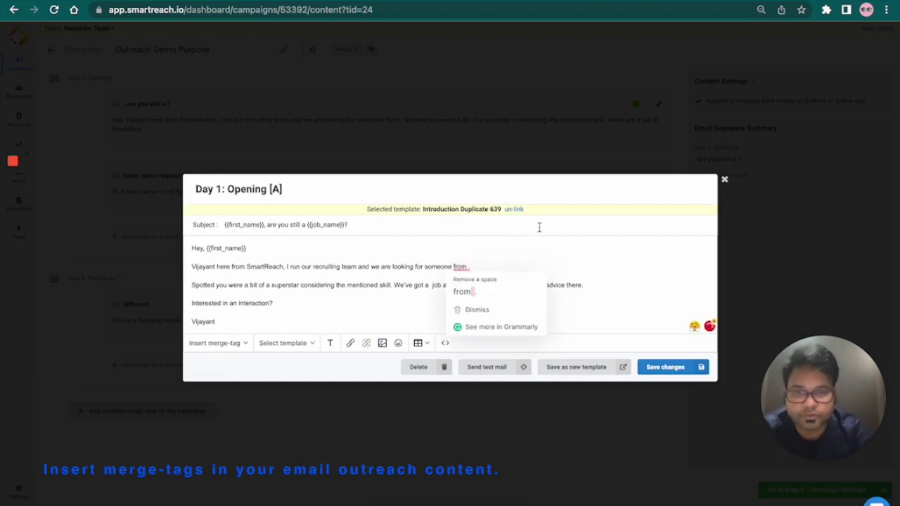
left_click(245, 343)
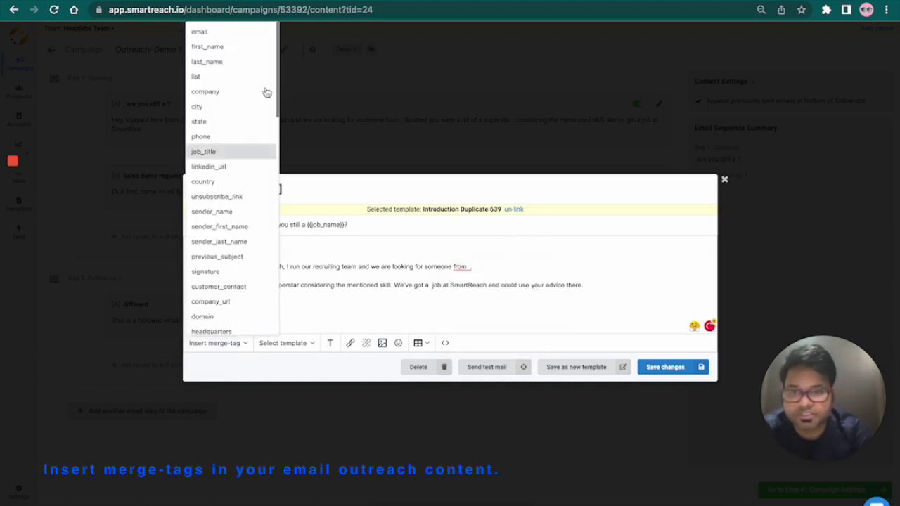
left_click(225, 108)
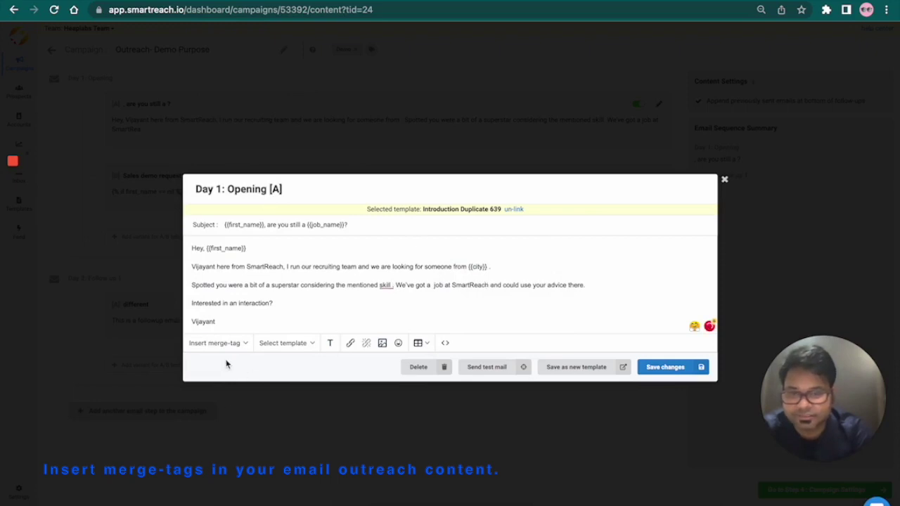
Insert the job_skill merge tag after "the mentioned skill" in the email body
left_click(239, 343)
scroll(236, 235, "down", 10)
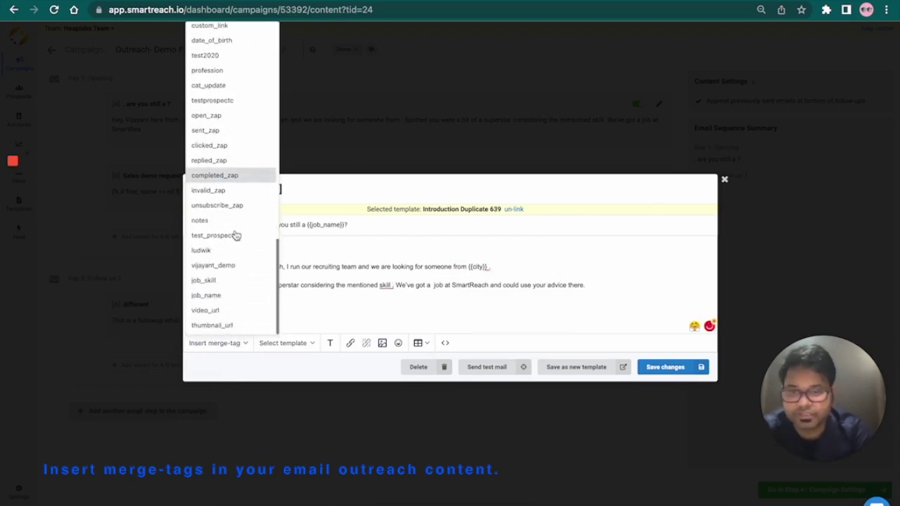
left_click(228, 281)
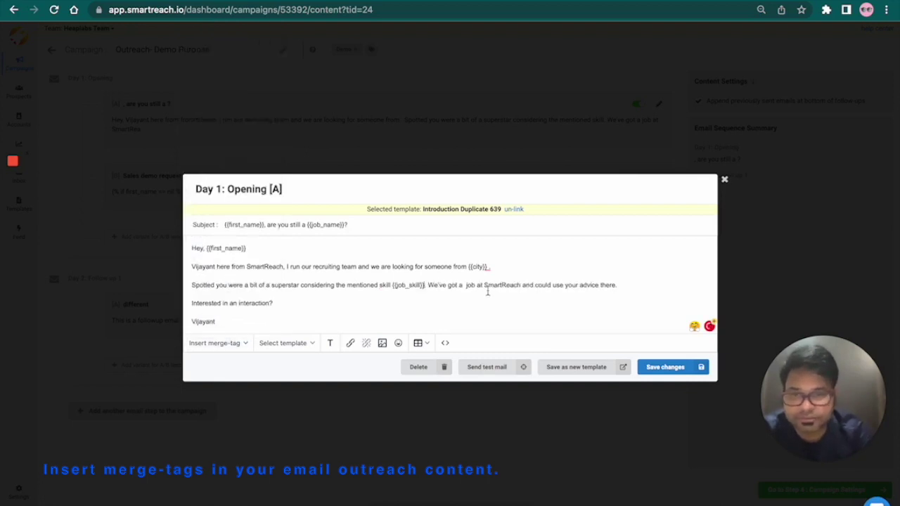
Remove the extra space between the city merge tag and the period, and save the email changes
mouse_move(490, 268)
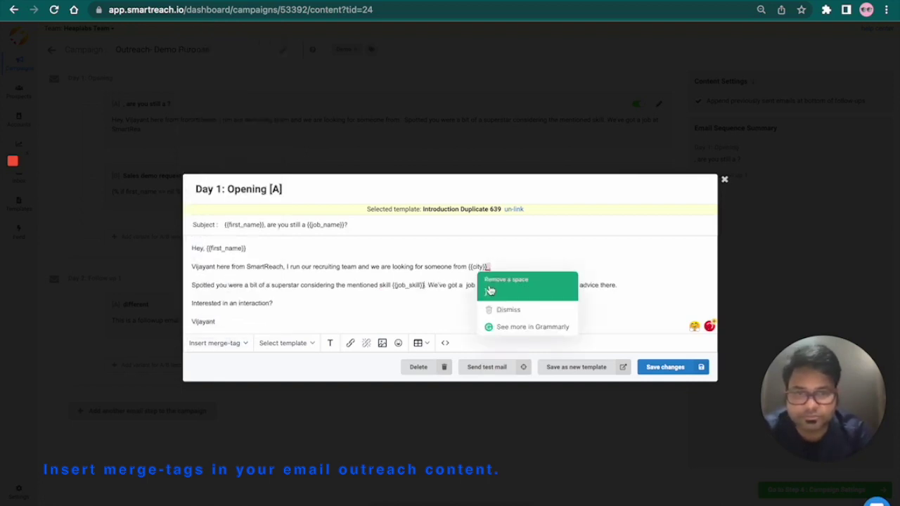
left_click(488, 287)
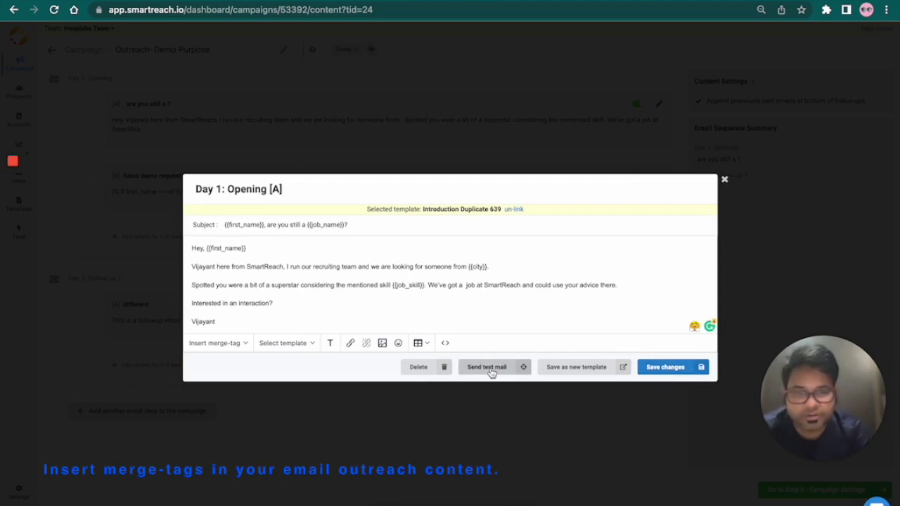
left_click(665, 367)
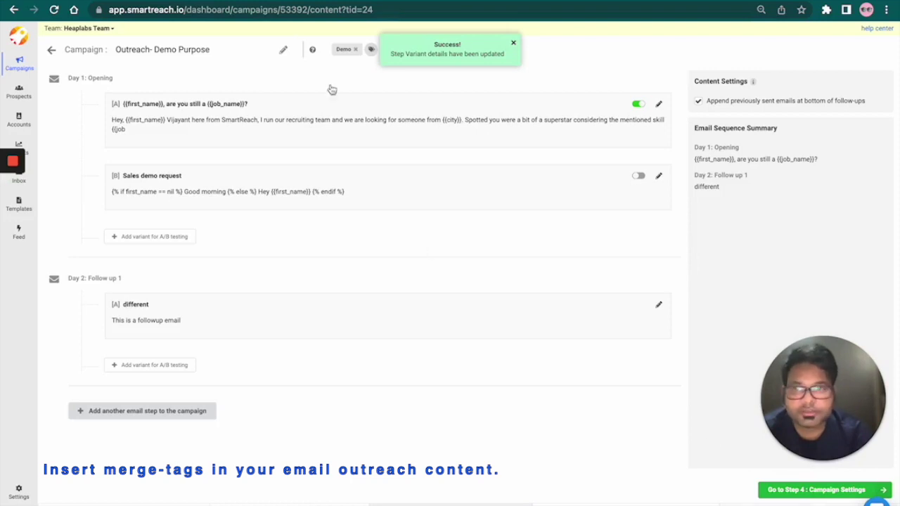
Preview the campaign's emails for the first prospect to check the filled-in merge tags
left_click(200, 21)
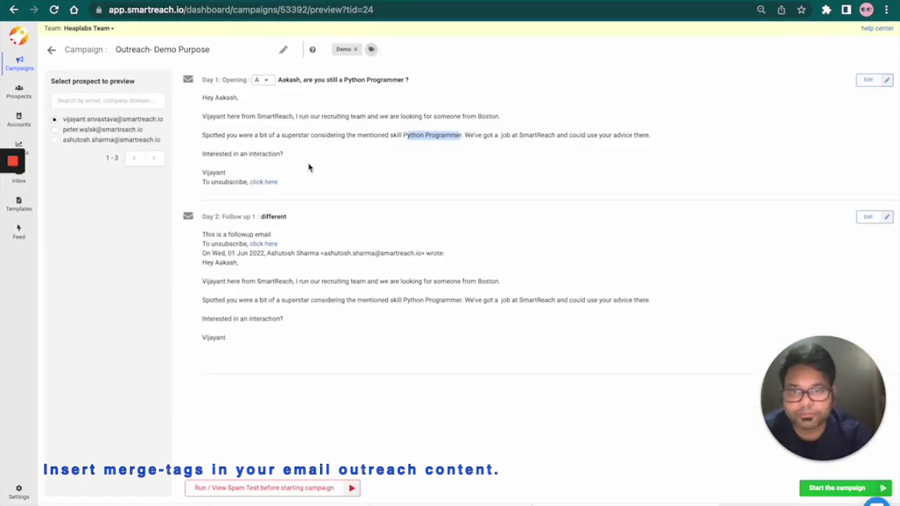
left_click(375, 153)
Switch to Gmail and check the merge-tag values in the received email's subject and body
key("ctrl+Tab")
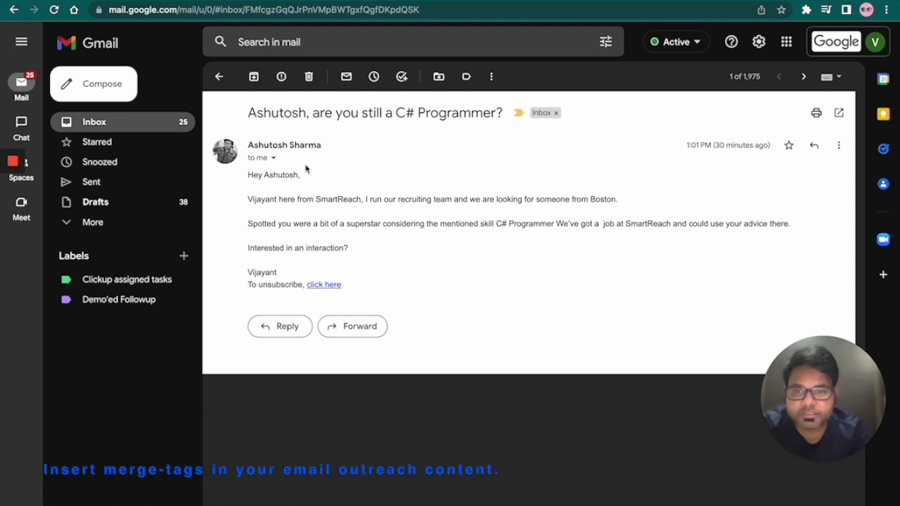
left_click_drag(309, 114, 260, 114)
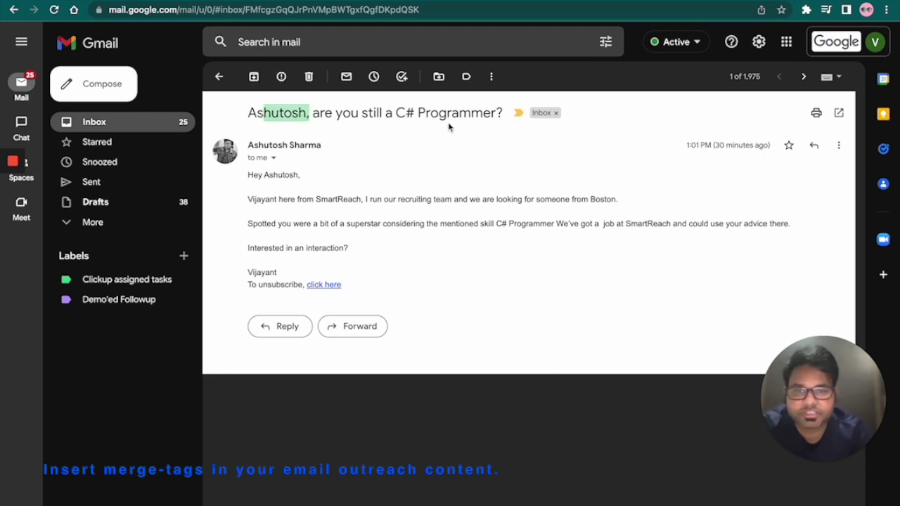
left_click_drag(427, 114, 418, 114)
left_click_drag(266, 200, 395, 223)
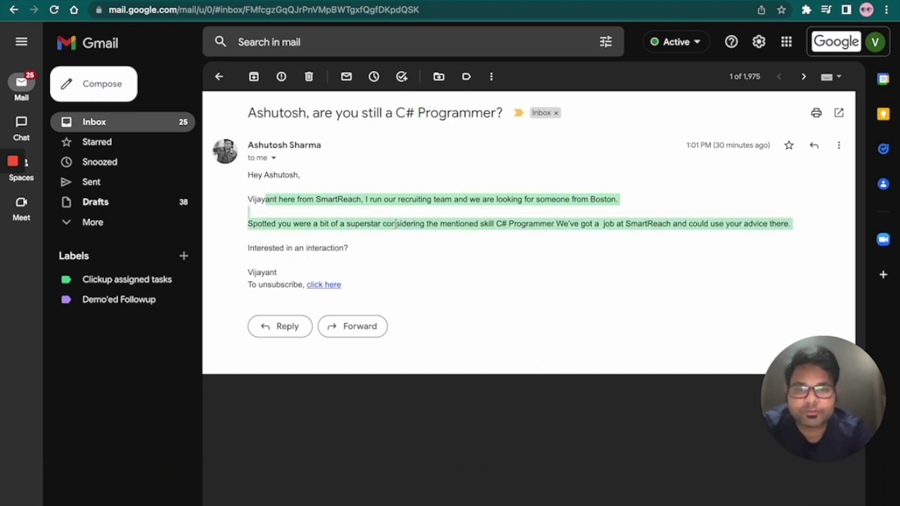